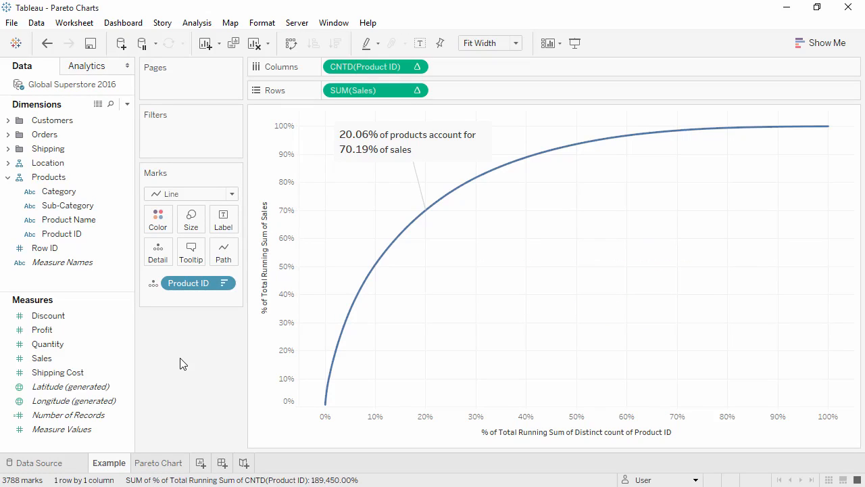
# Step: On the Pareto Chart sheet, plot Sales in Rows against Product ID in Columns, adding all members
pyautogui.click(162, 464)
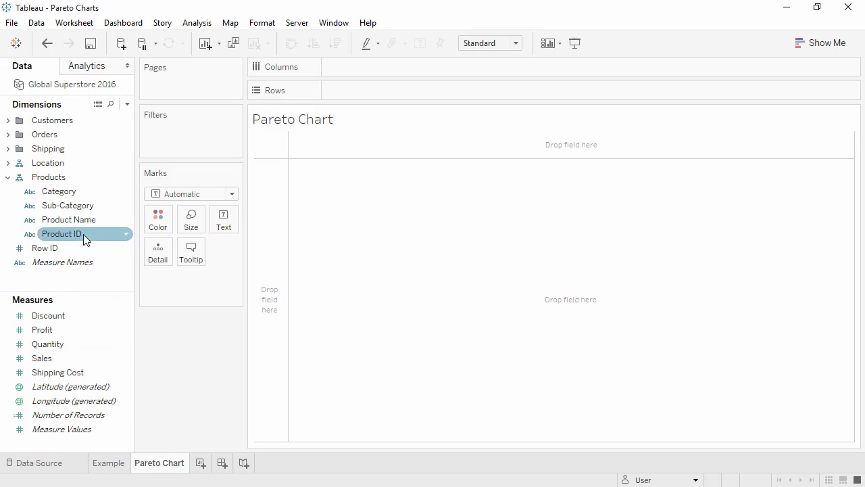
pyautogui.moveTo(83, 234); pyautogui.dragTo(361, 68)
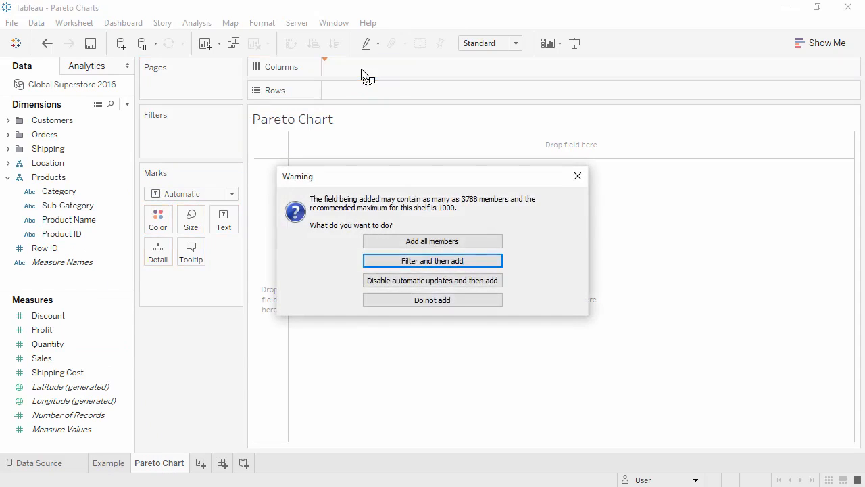
pyautogui.click(451, 241)
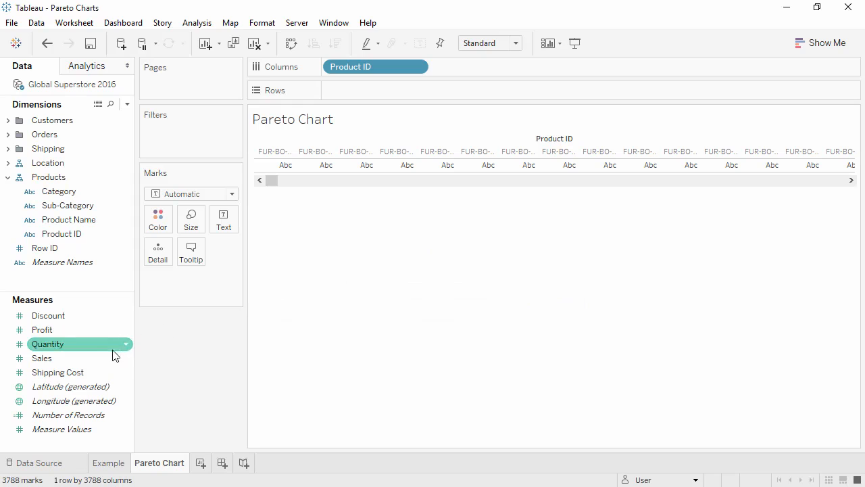
pyautogui.moveTo(115, 359); pyautogui.dragTo(370, 92)
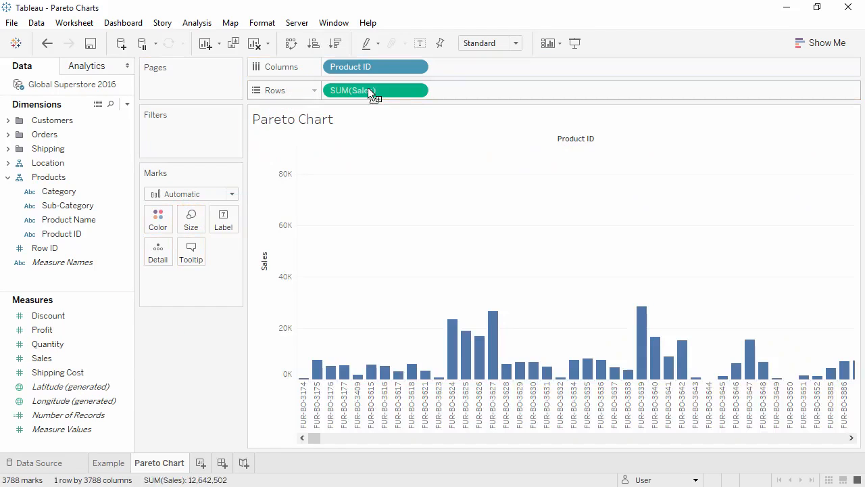
# Step: Sort the products in descending order of Sales and set the view to Fit Width
pyautogui.click(335, 43)
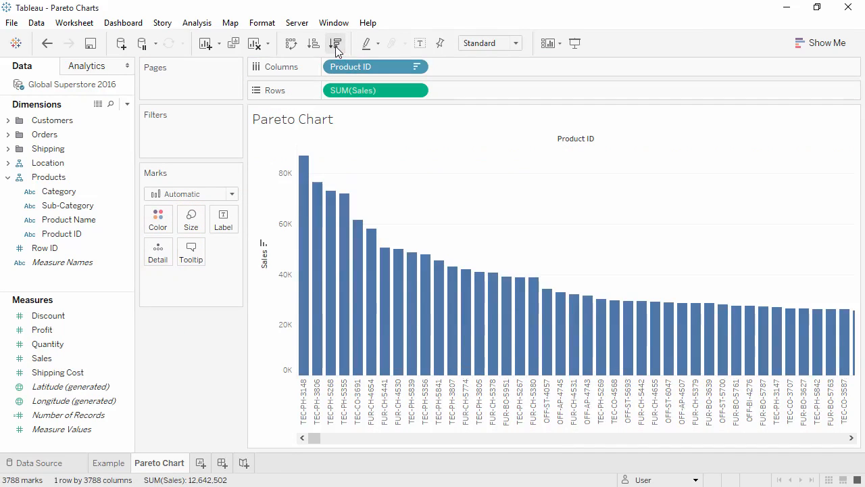
pyautogui.click(519, 43)
pyautogui.click(509, 70)
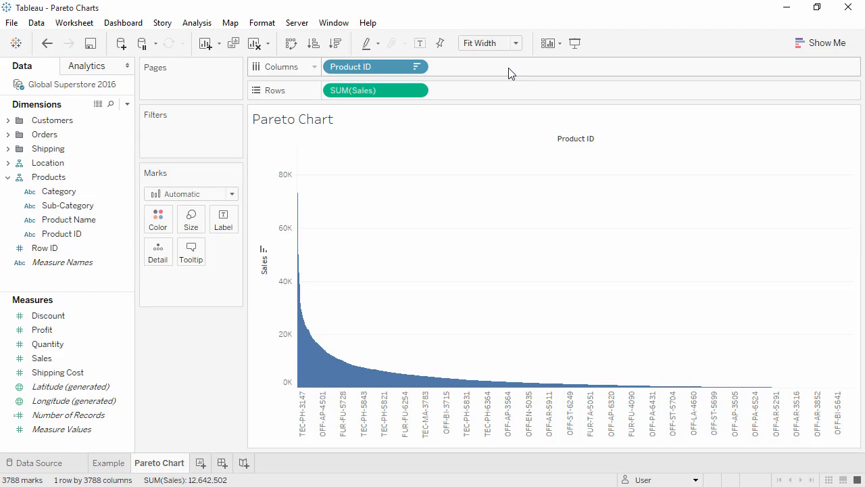
# Step: Apply a Running Total quick table calculation to SUM(Sales) in Rows
pyautogui.rightClick(396, 89)
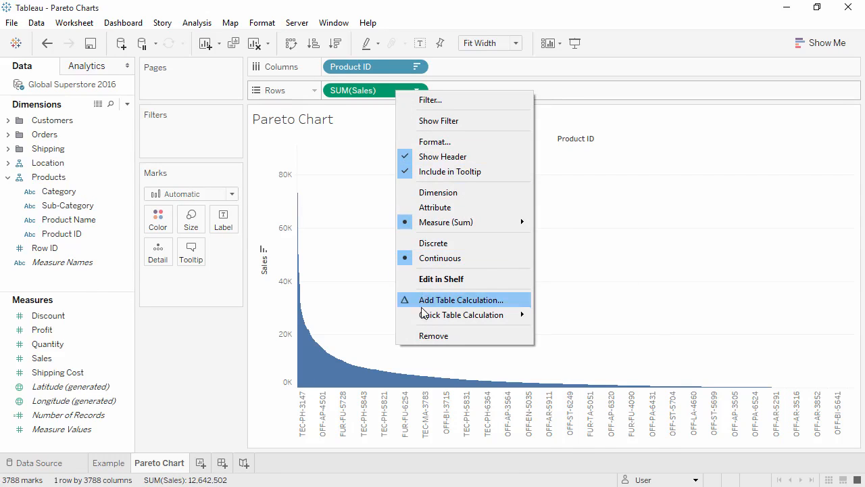
pyautogui.moveTo(423, 318)
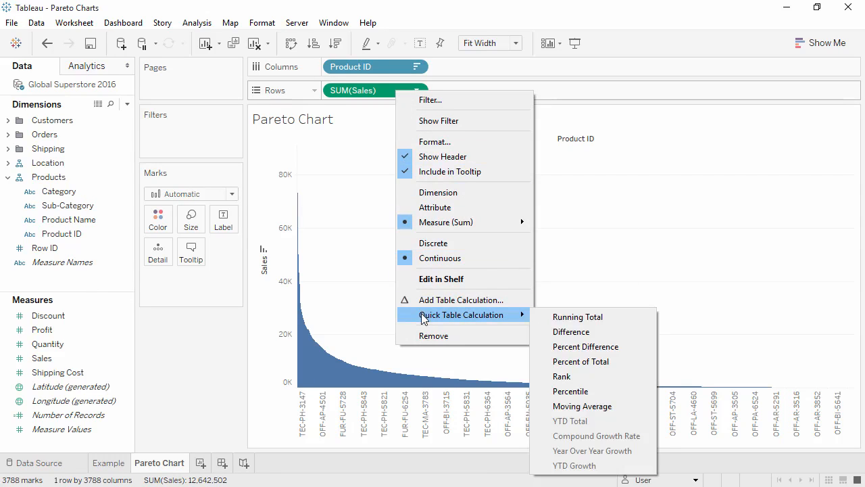
pyautogui.click(562, 318)
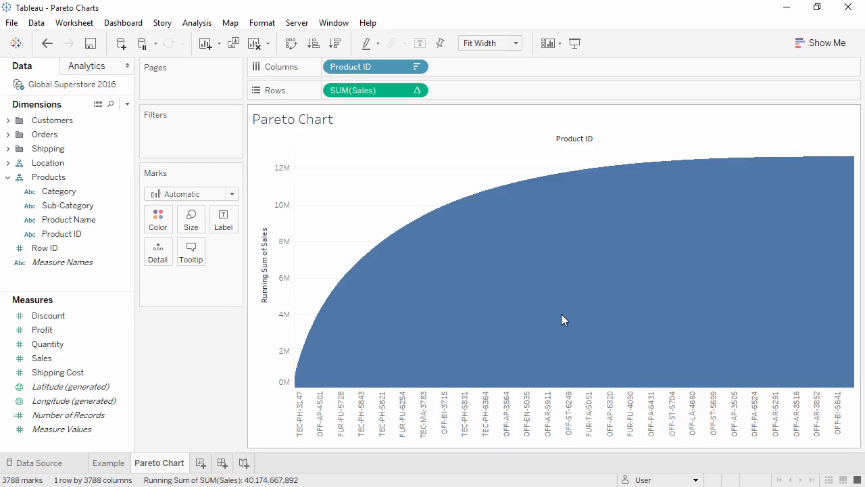
# Step: Compute the Sales running total along the specific dimension Product ID and add a Percent of Total secondary calculation
pyautogui.rightClick(384, 94)
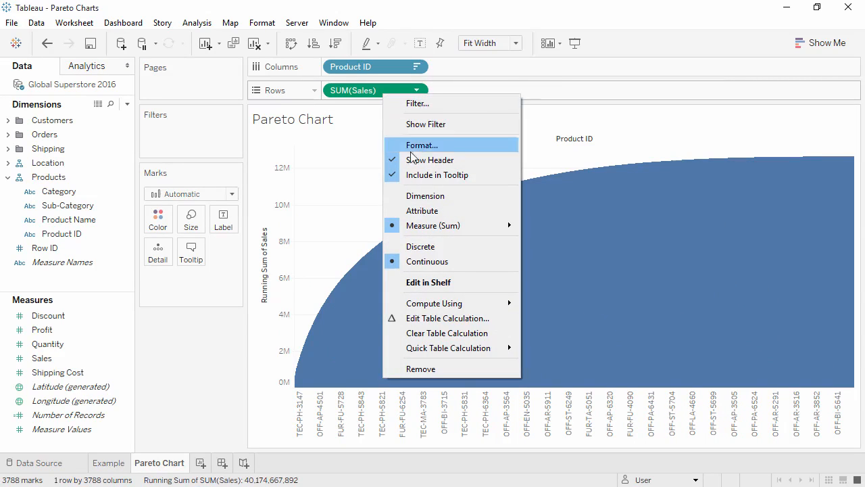
pyautogui.click(433, 318)
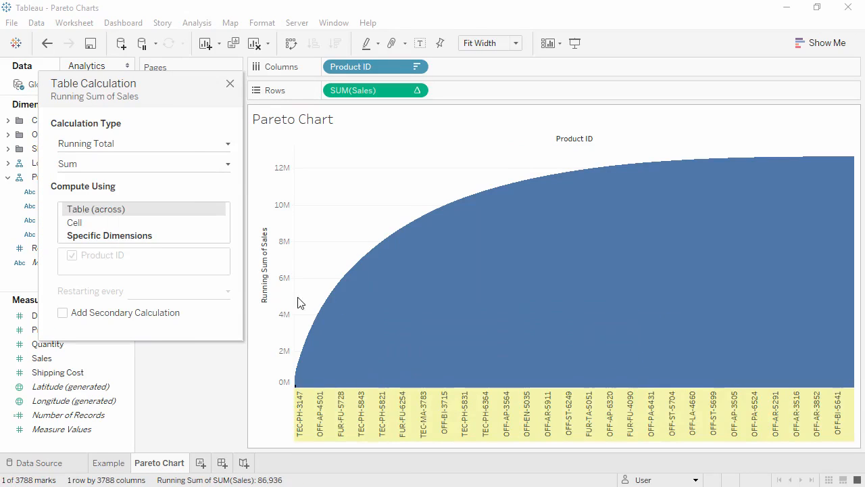
pyautogui.click(131, 240)
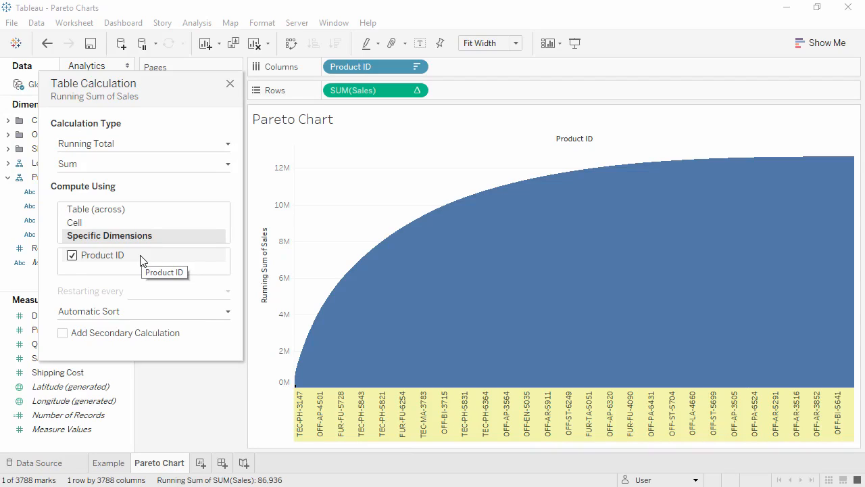
pyautogui.click(63, 334)
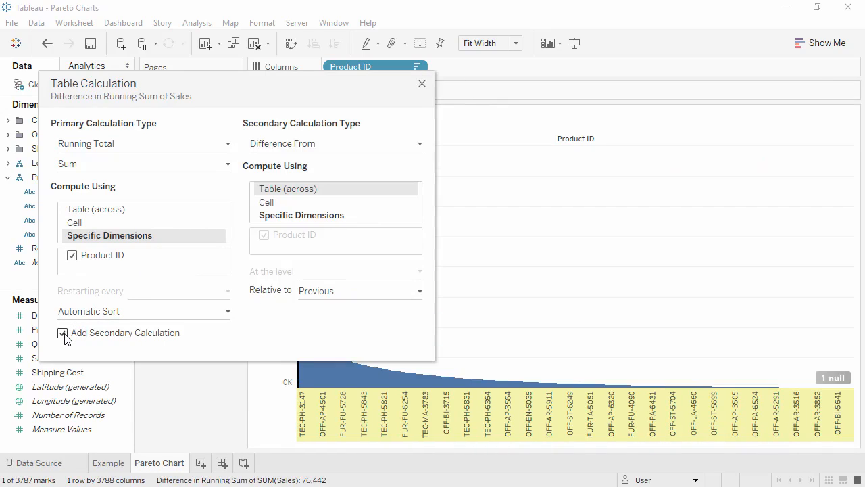
pyautogui.click(326, 145)
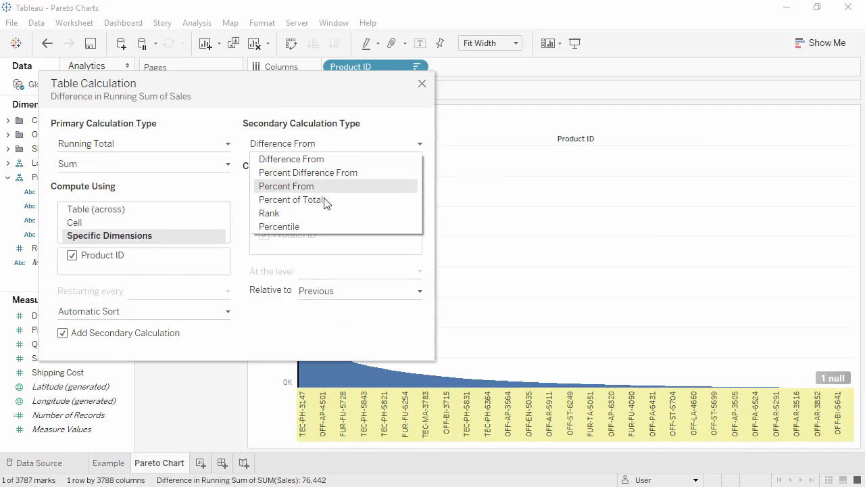
pyautogui.click(325, 200)
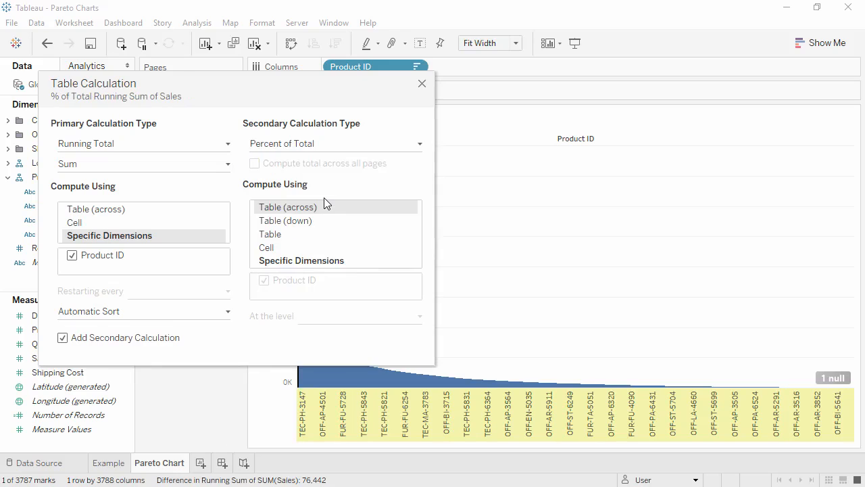
pyautogui.click(422, 84)
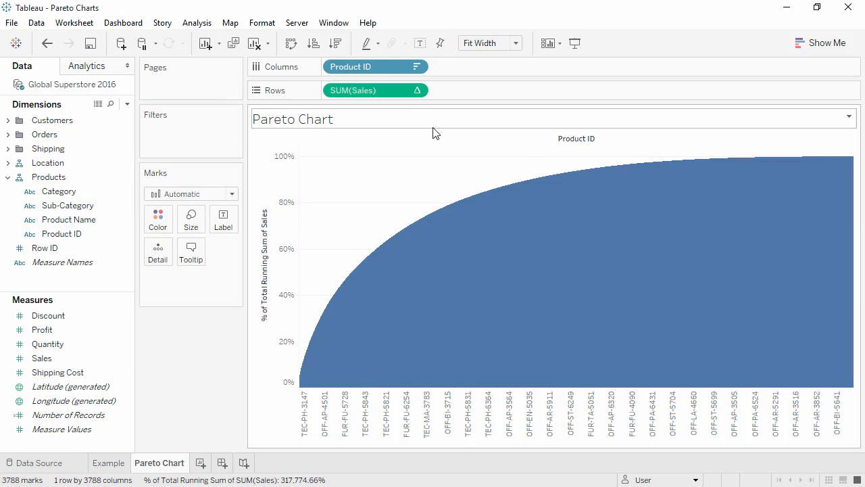
# Step: Copy the sorted Product ID from Columns to Detail, and convert the one in Columns to a Count (Distinct) measure
pyautogui.moveTo(436, 212)
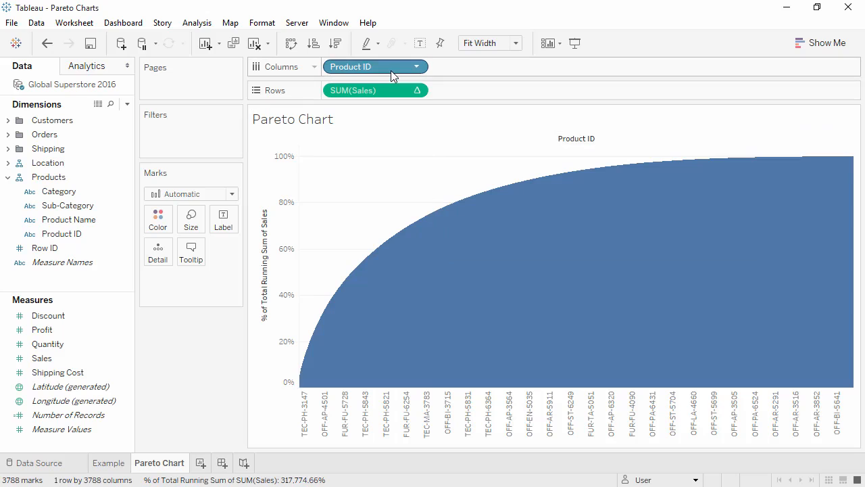
pyautogui.moveTo(392, 75); pyautogui.dragTo(172, 257)
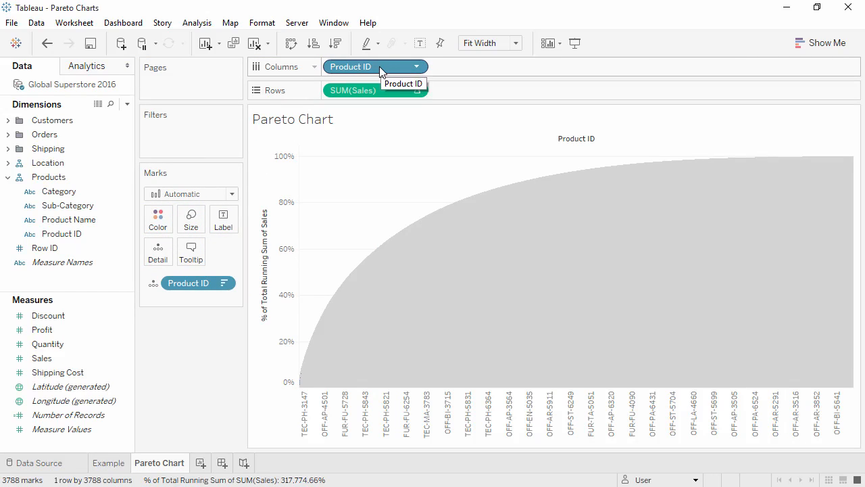
pyautogui.rightClick(379, 66)
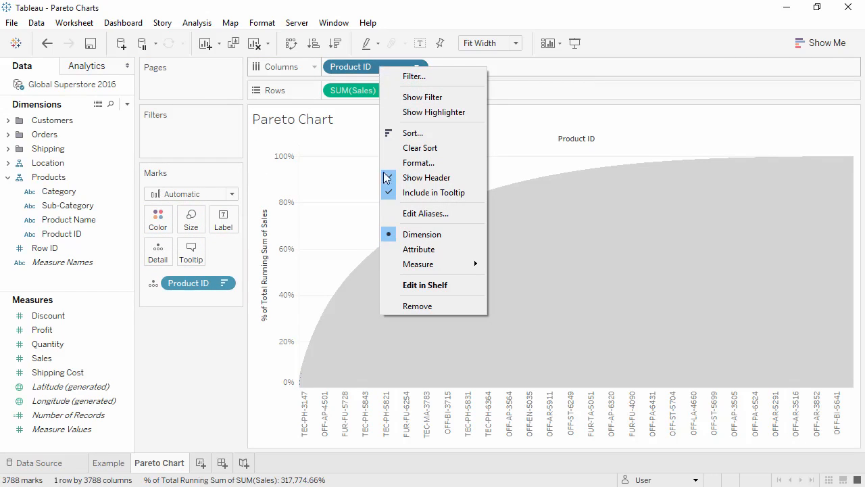
pyautogui.moveTo(414, 265)
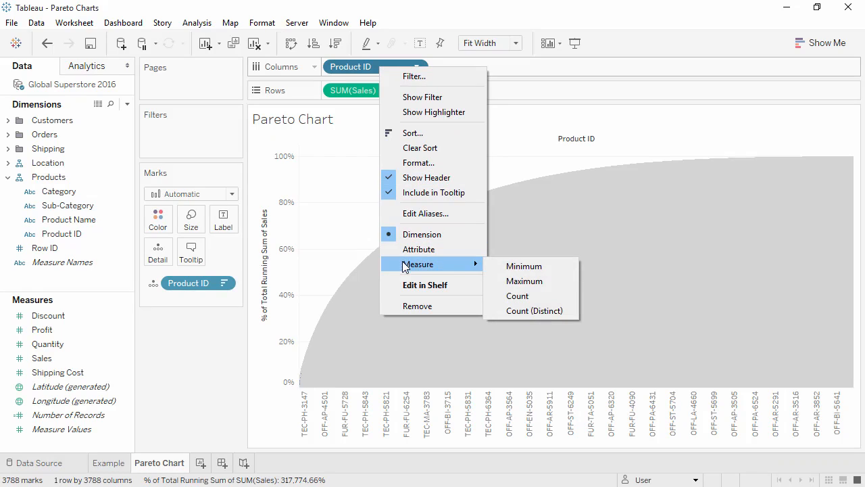
pyautogui.click(512, 312)
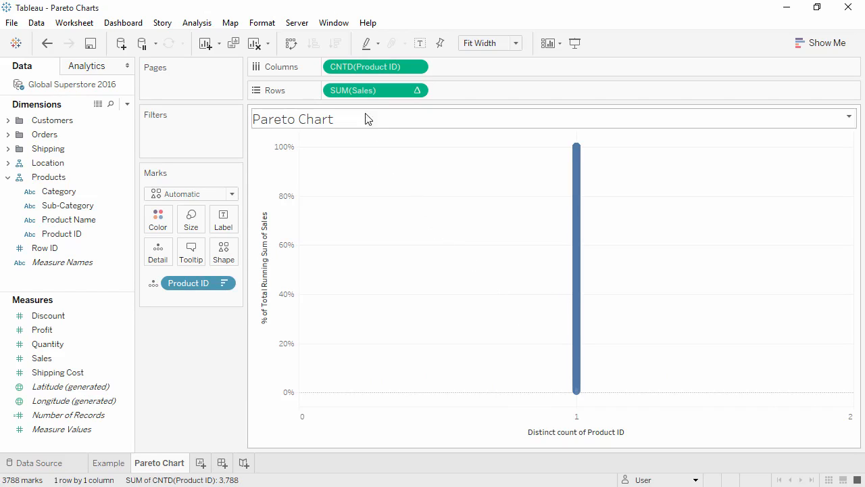
# Step: Apply a Running Total quick table calculation to the distinct count of Product ID in Columns
pyautogui.rightClick(359, 71)
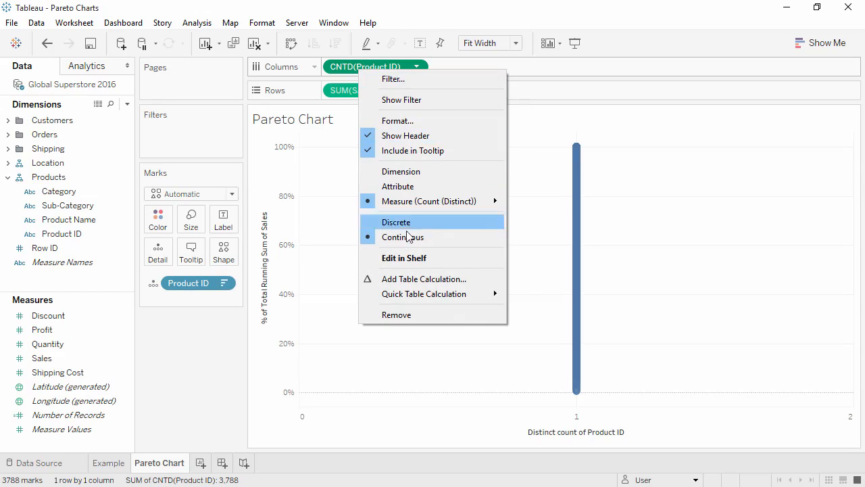
pyautogui.moveTo(412, 295)
pyautogui.click(536, 297)
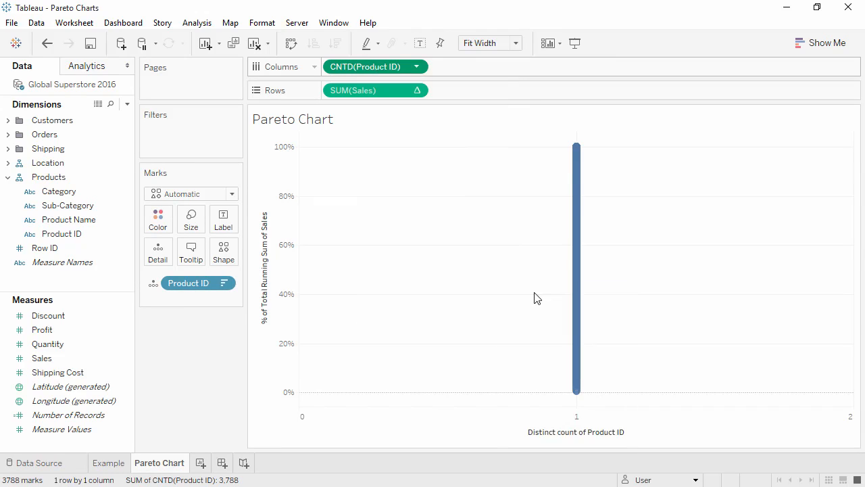
# Step: Compute the distinct count's running total along the specific dimension Product ID and add a Percent of Total secondary calculation
pyautogui.rightClick(367, 69)
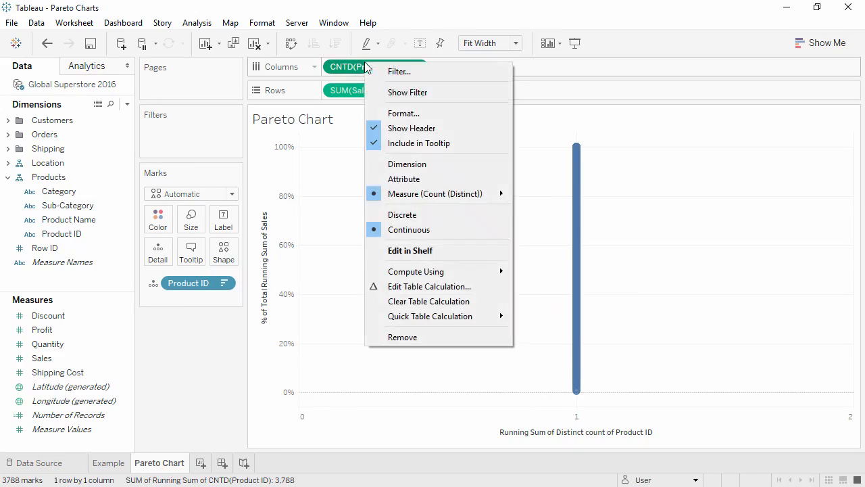
pyautogui.click(400, 286)
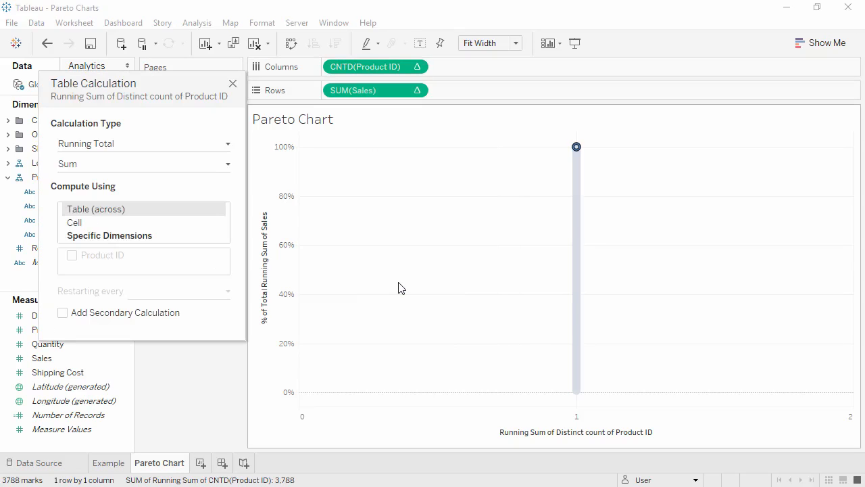
pyautogui.click(125, 238)
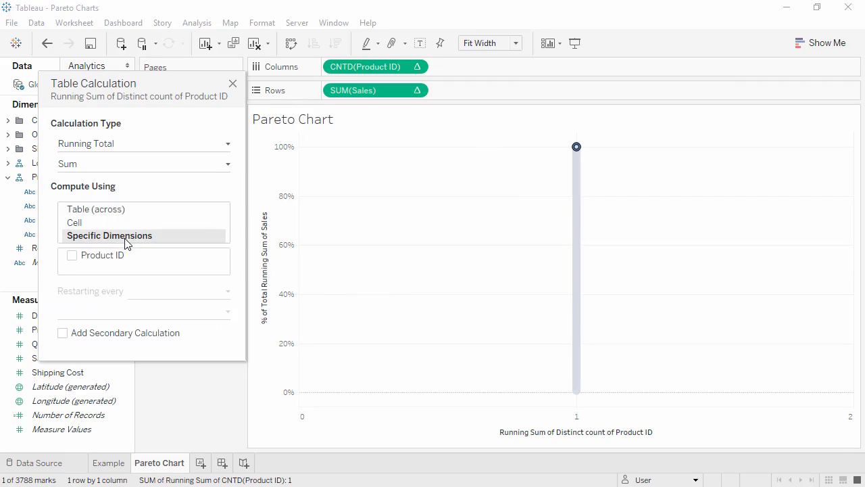
pyautogui.click(73, 257)
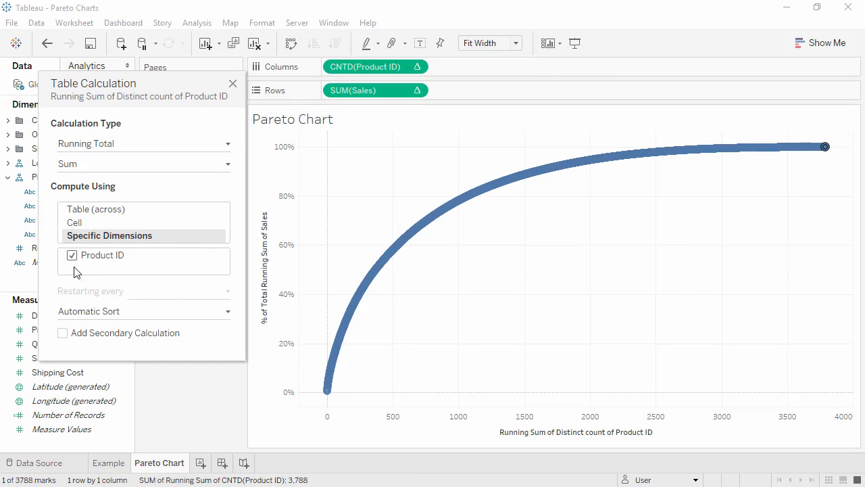
pyautogui.click(63, 334)
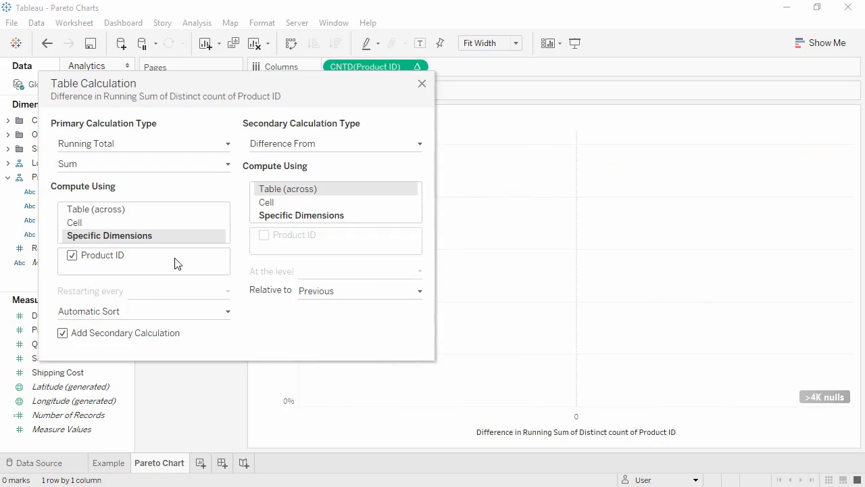
pyautogui.click(292, 143)
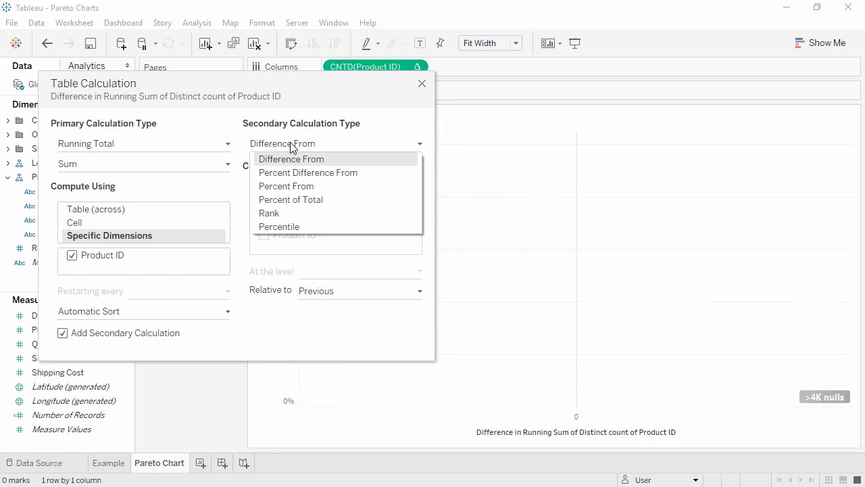
pyautogui.click(296, 201)
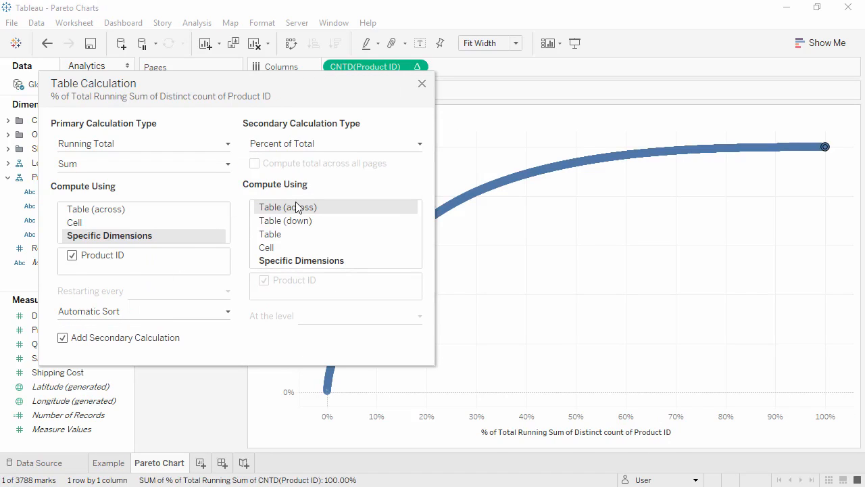
pyautogui.click(421, 84)
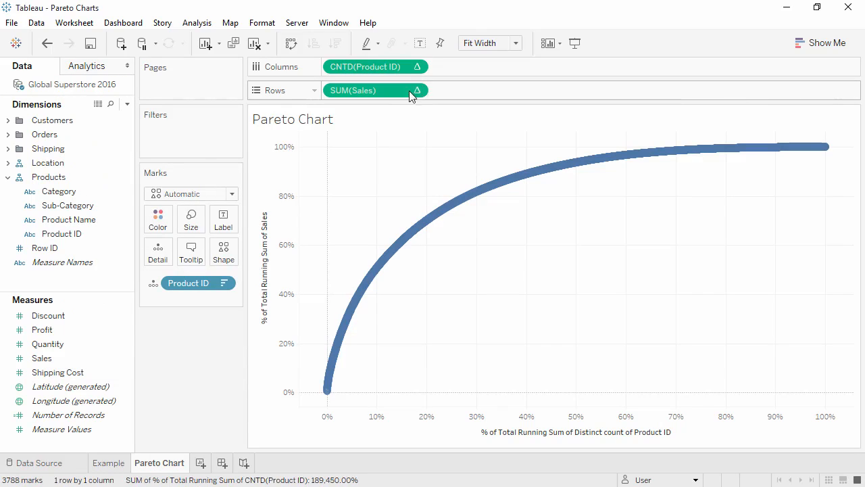
# Step: Change the chart's mark type from Automatic to Line
pyautogui.click(233, 194)
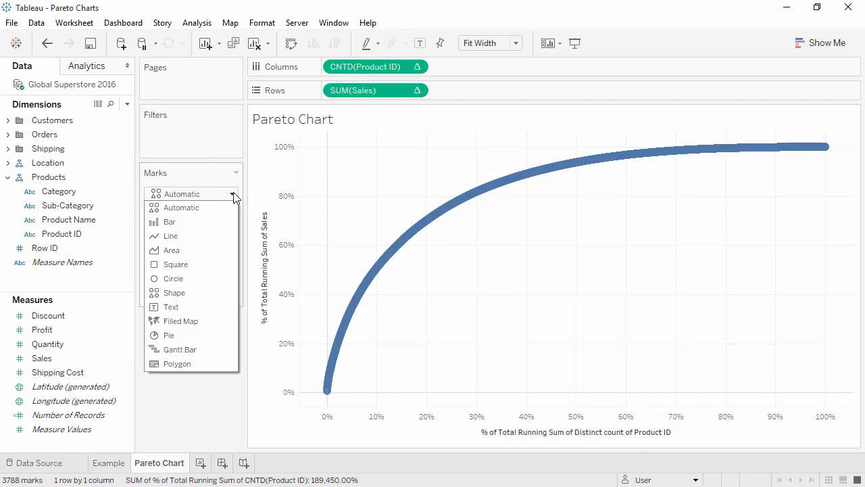
pyautogui.click(220, 238)
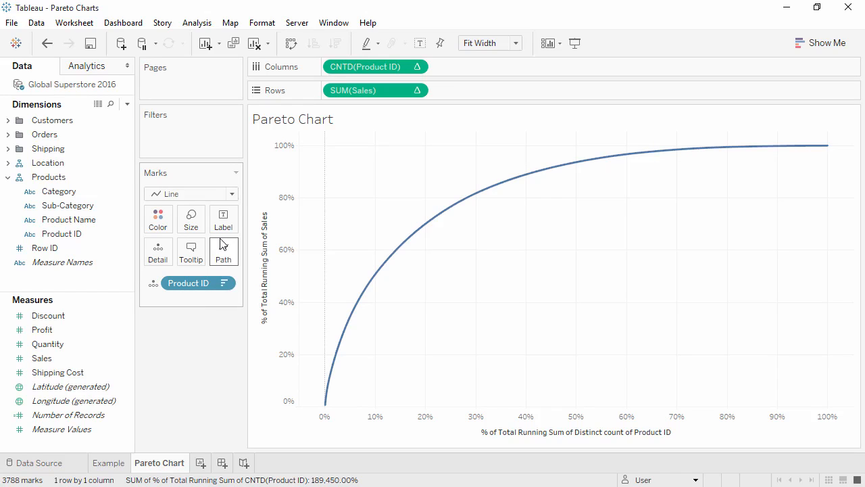
pyautogui.moveTo(426, 226)
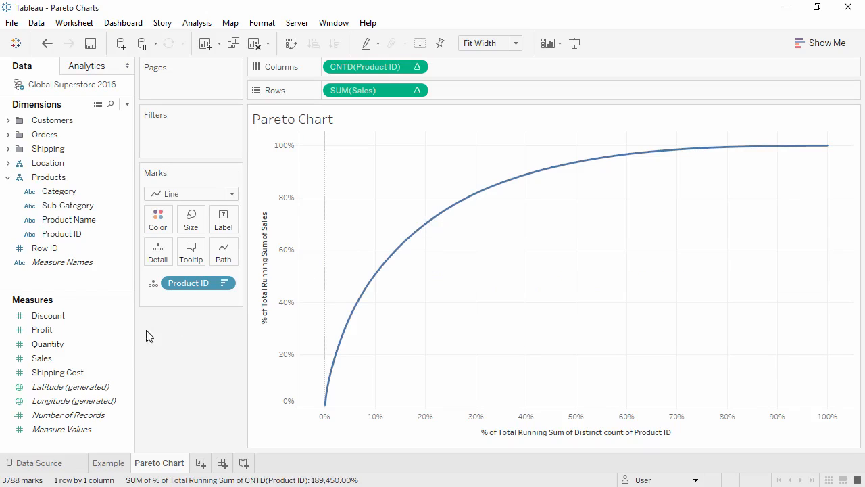
# Step: Add Sales to Rows a second time, after the existing SUM(Sales) table calculation
pyautogui.click(95, 362)
pyautogui.moveTo(98, 358); pyautogui.dragTo(508, 90)
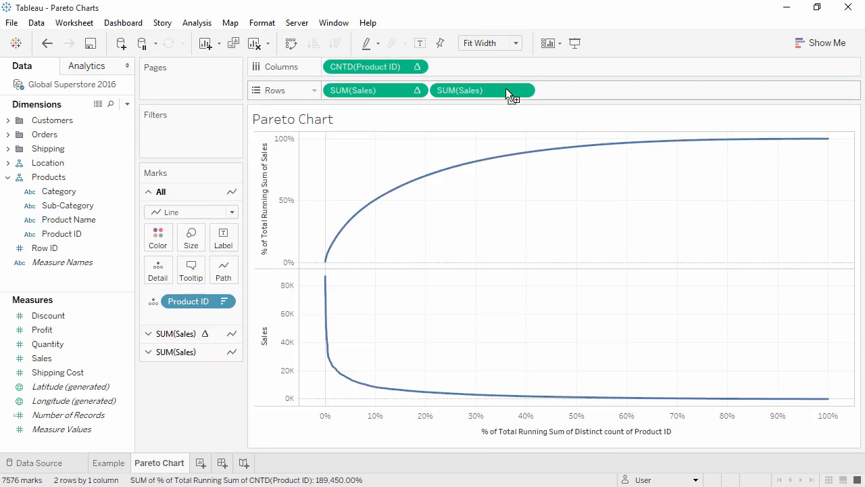
# Step: Put the second SUM(Sales) in Rows on a dual axis and change its mark type to Bar
pyautogui.rightClick(508, 91)
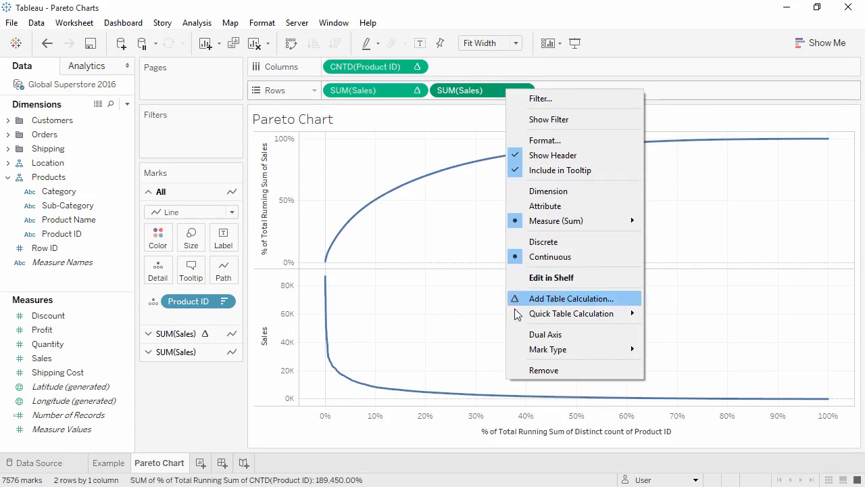
pyautogui.click(521, 334)
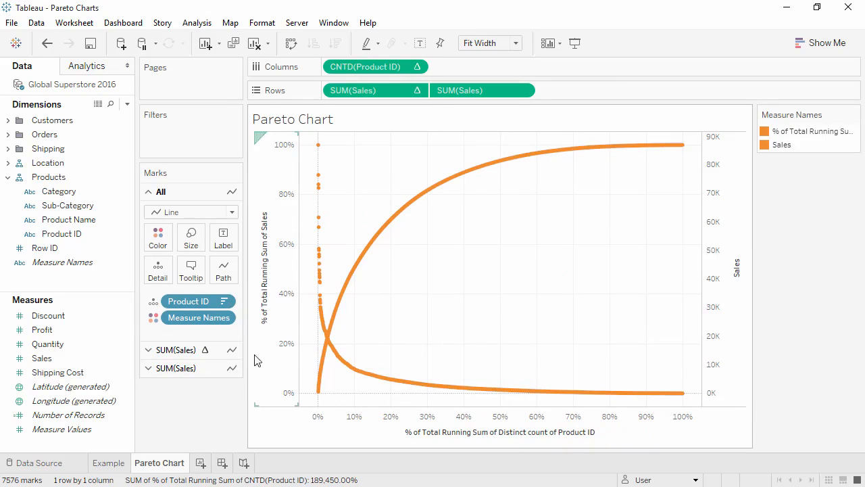
pyautogui.click(209, 372)
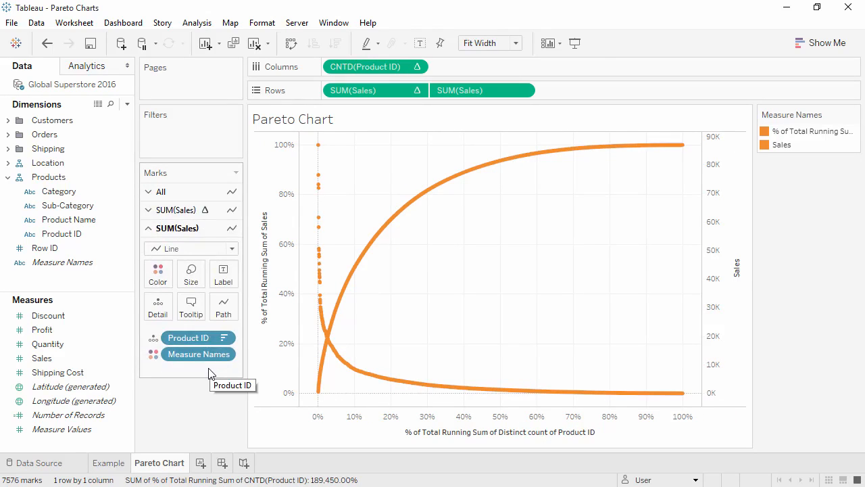
pyautogui.click(232, 249)
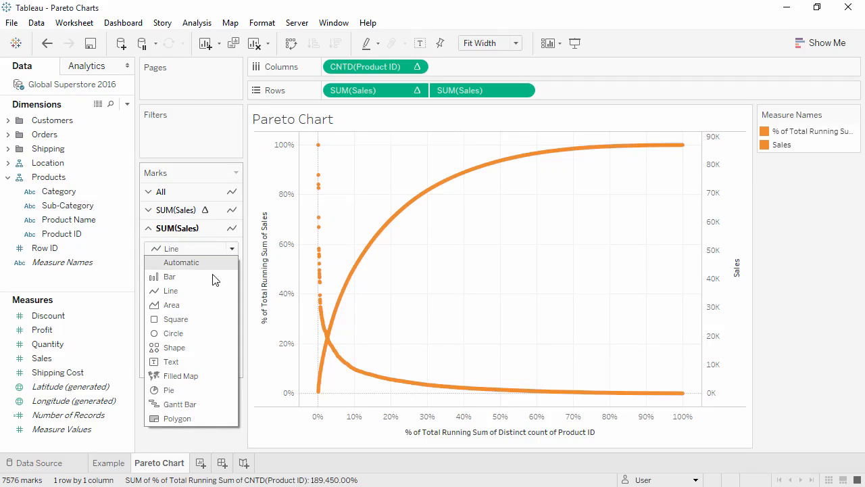
pyautogui.click(211, 277)
# Step: Switch the size of the Sales bars from Fixed to Manual at the narrowest setting
pyautogui.click(191, 276)
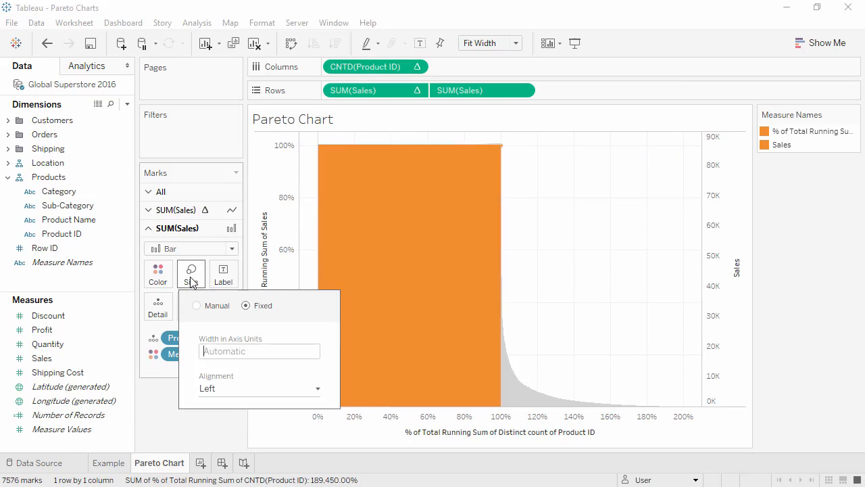
pyautogui.click(197, 305)
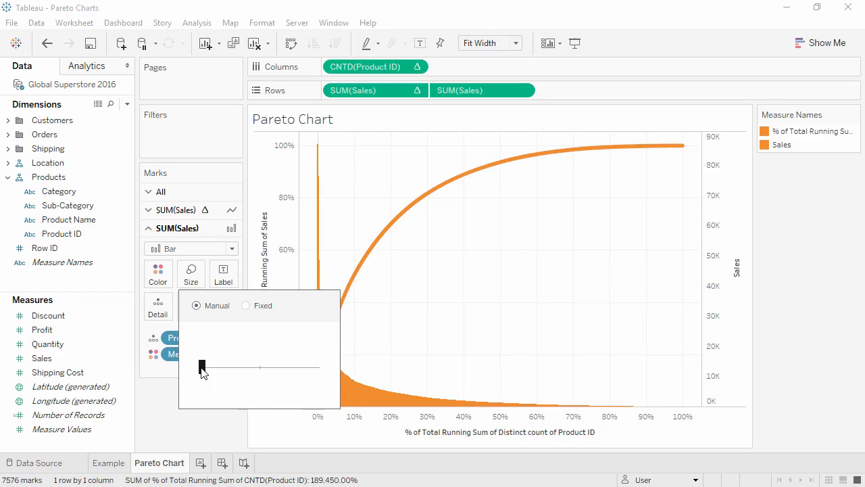
pyautogui.click(163, 393)
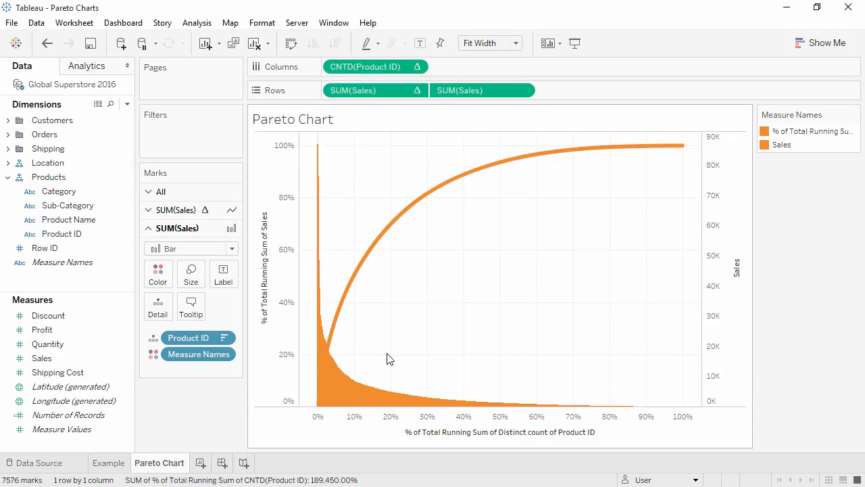
# Step: Move the Sales bars behind the cumulative line and hide the header of the secondary Sales axis
pyautogui.rightClick(719, 274)
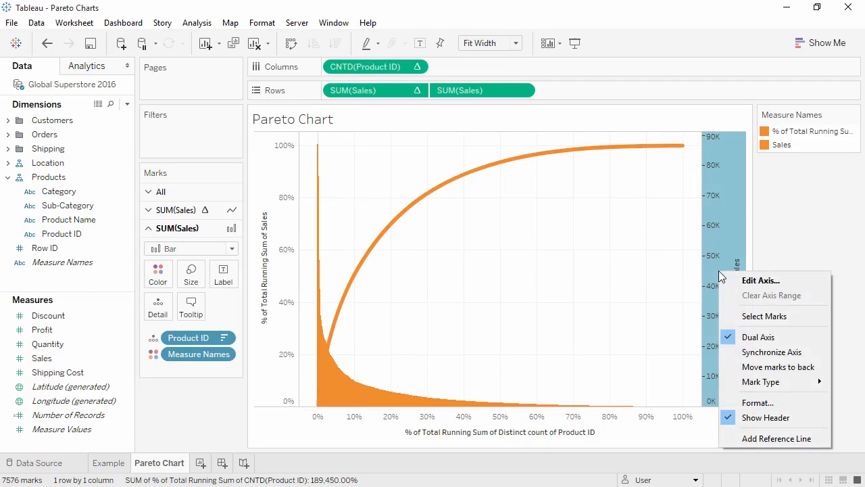
pyautogui.click(747, 367)
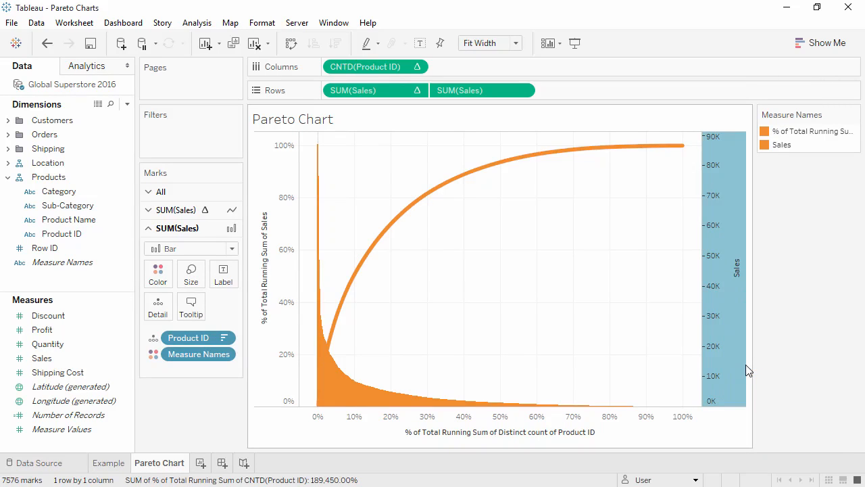
pyautogui.rightClick(729, 333)
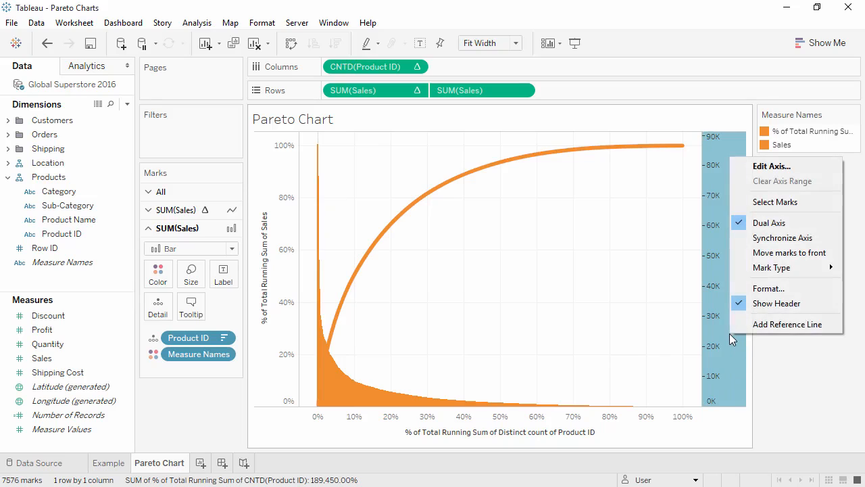
pyautogui.click(762, 304)
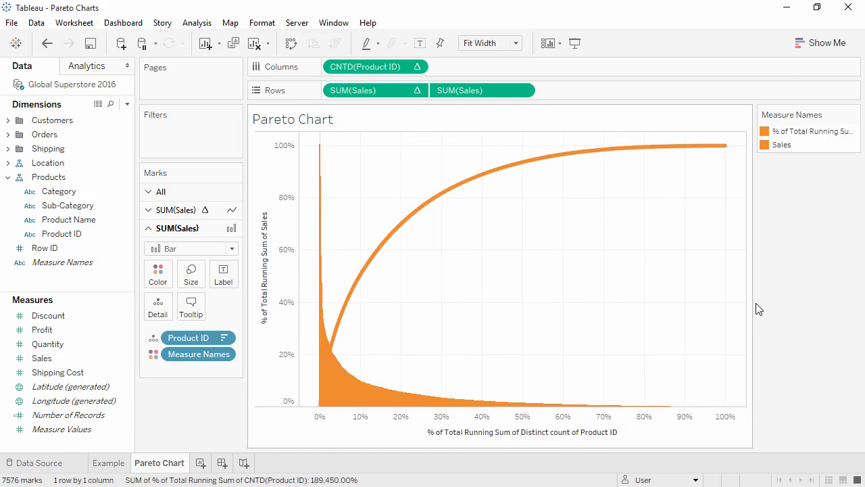
# Step: Assign blue from the Automatic palette to the % of Total Running Sum of Sales line
pyautogui.click(180, 211)
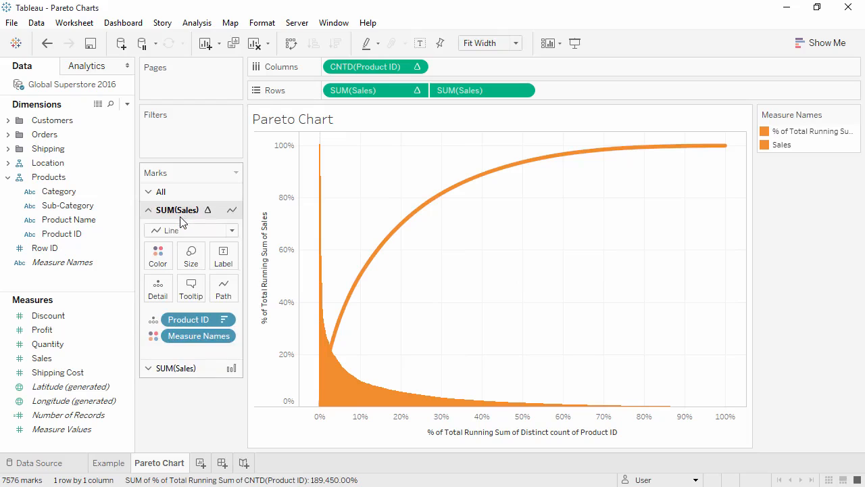
pyautogui.click(158, 259)
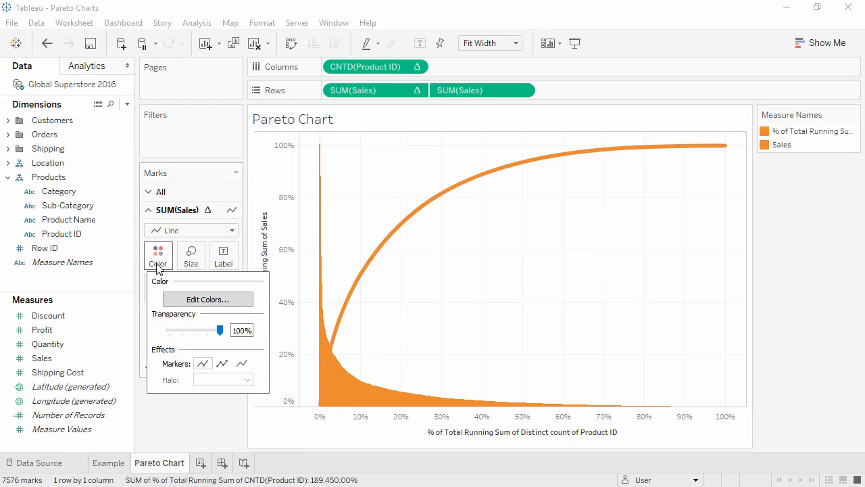
pyautogui.click(177, 299)
pyautogui.click(324, 152)
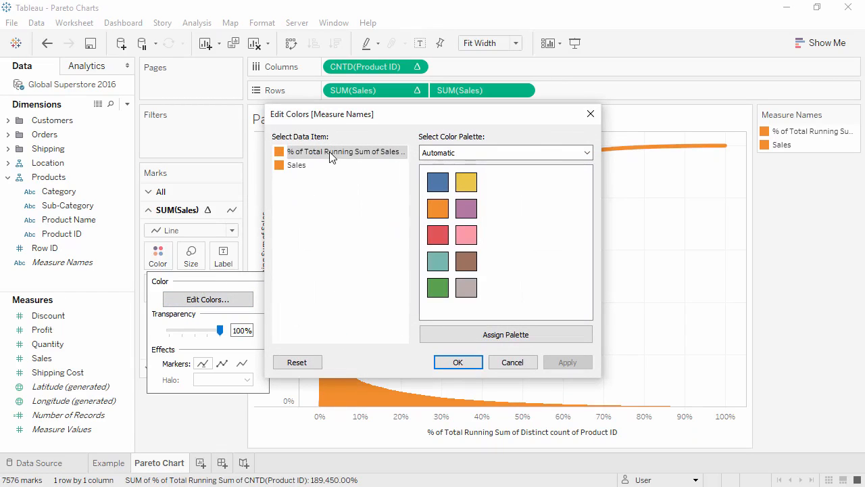
pyautogui.click(434, 184)
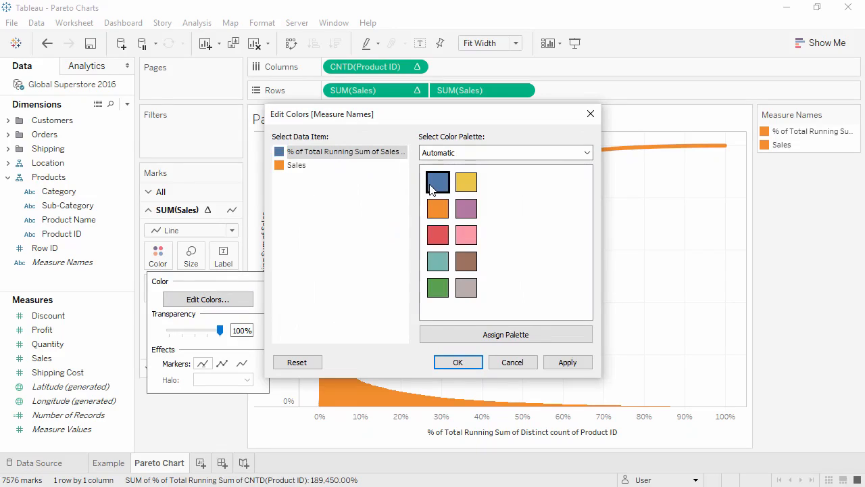
pyautogui.click(451, 362)
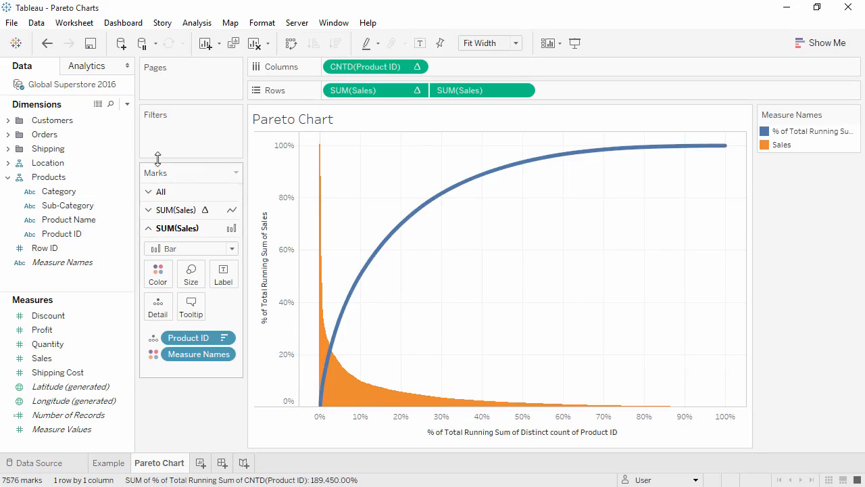
# Step: Add a vertical constant line at 0.2 on the cumulative percent of products axis
pyautogui.click(102, 69)
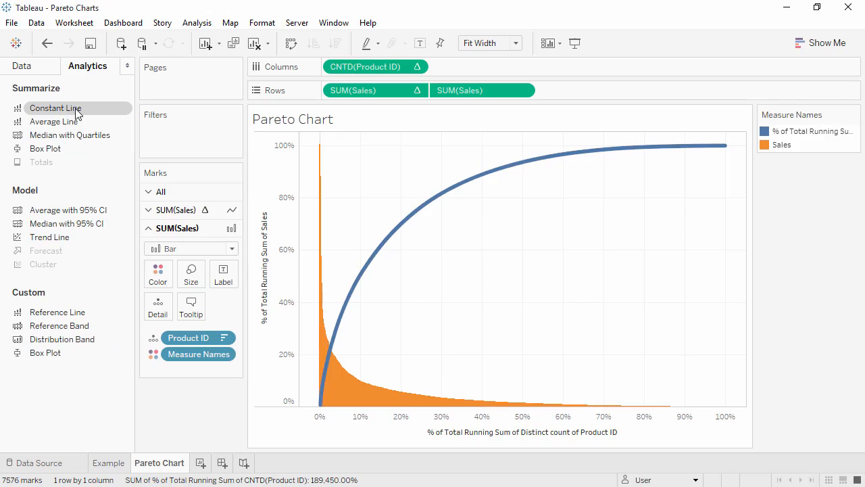
pyautogui.moveTo(76, 112); pyautogui.dragTo(371, 197)
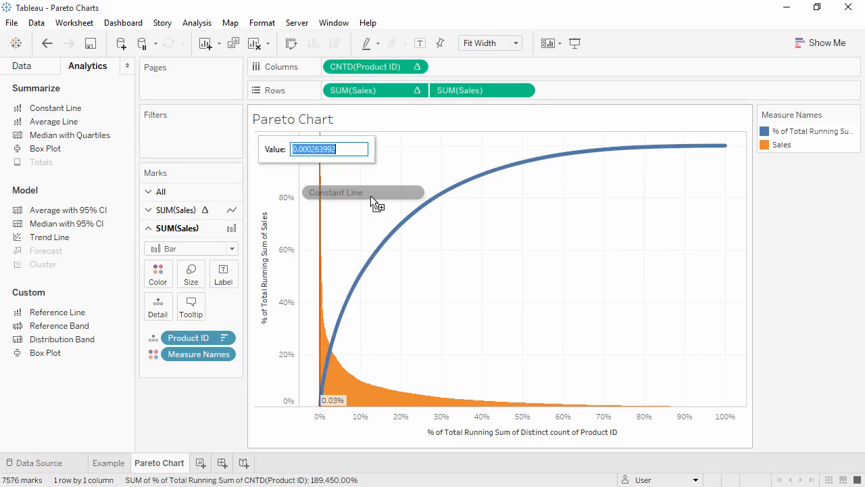
pyautogui.write('0.2')
pyautogui.press('Return')
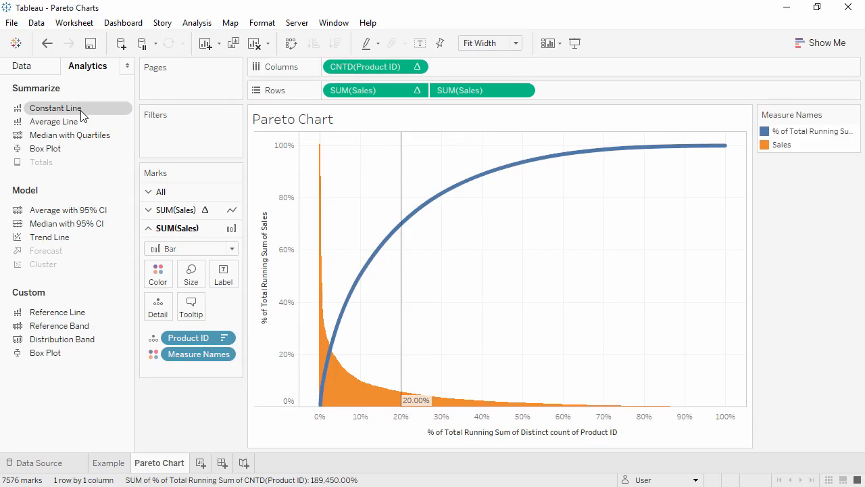
# Step: Add a horizontal constant line at 0.8 on the cumulative percent of sales axis and inspect where it meets the curve
pyautogui.moveTo(81, 108); pyautogui.dragTo(366, 216)
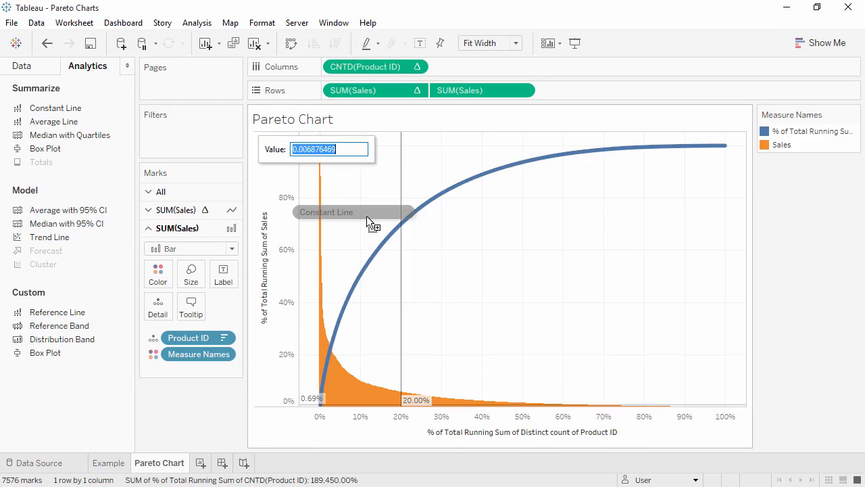
pyautogui.write('0.8')
pyautogui.press('Return')
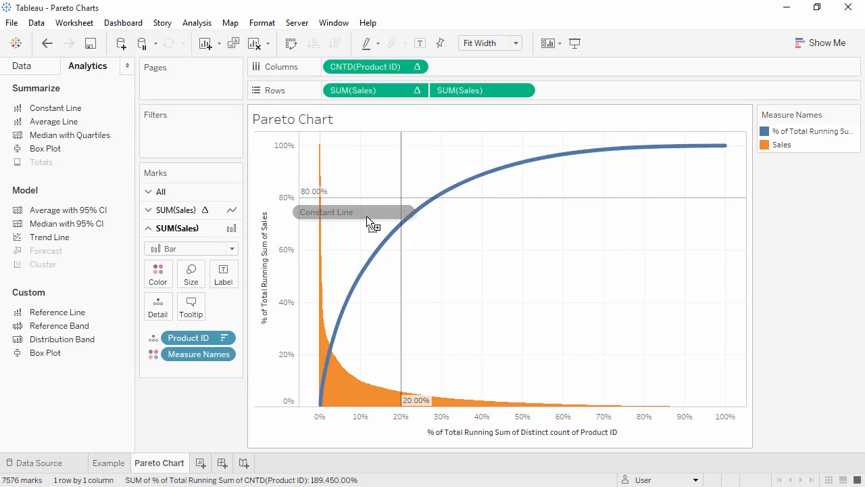
pyautogui.moveTo(437, 200)
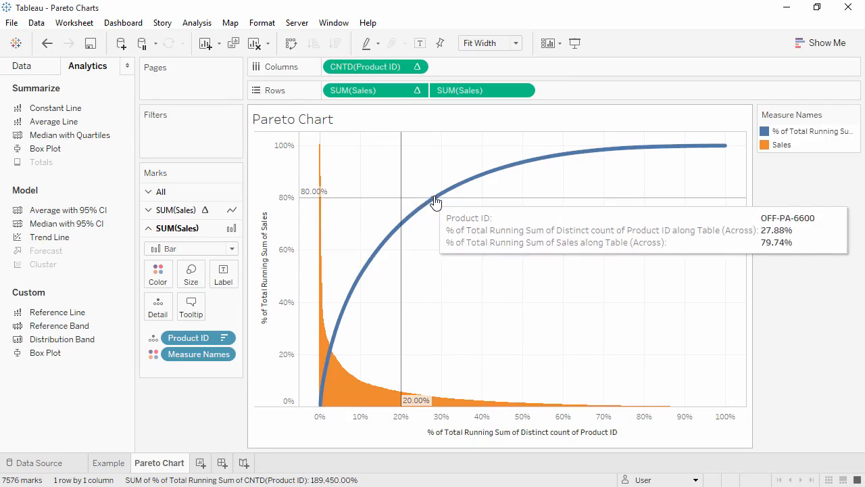